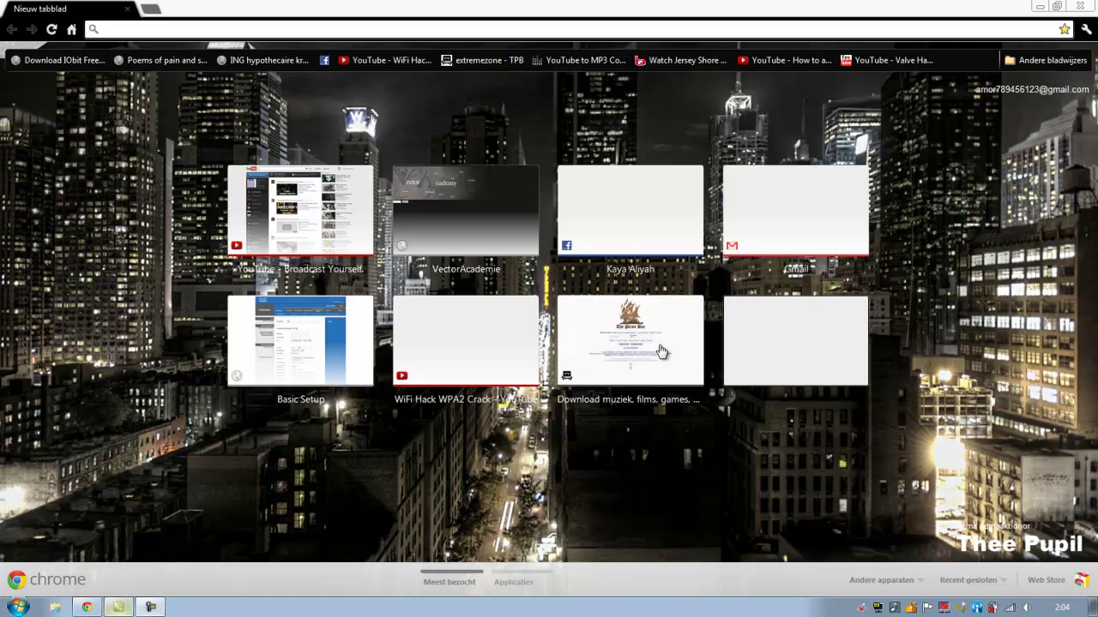
Start entering the router address 192.168.1.1 in a new tab's address bar.
{"action": "left_click", "coordinate": [225, 31]}
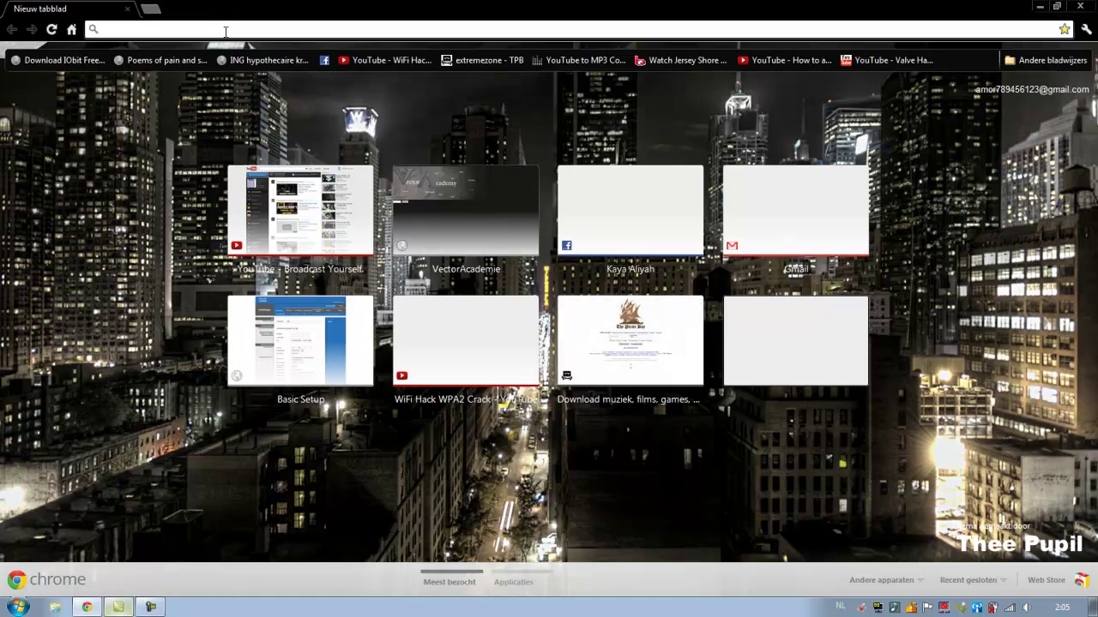
{"action": "left_click_drag", "start_coordinate": [311, 4], "coordinate": [424, 3]}
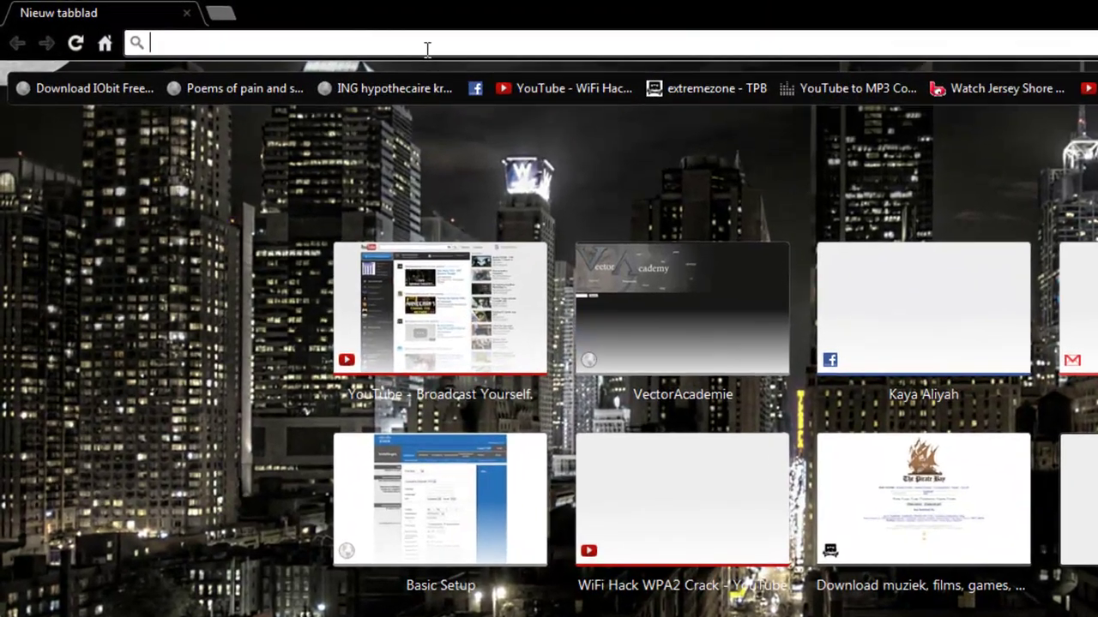
Load the router admin page at 192.168.1.1 and move on to the login password.
{"action": "type", "text": "192"}
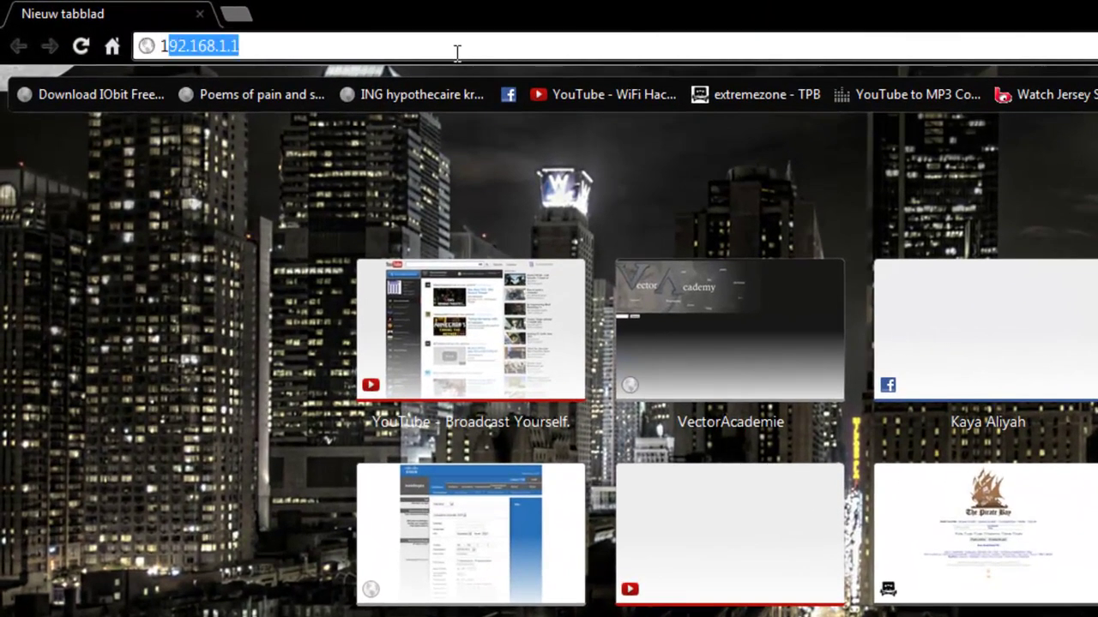
{"action": "type", "text": ".168"}
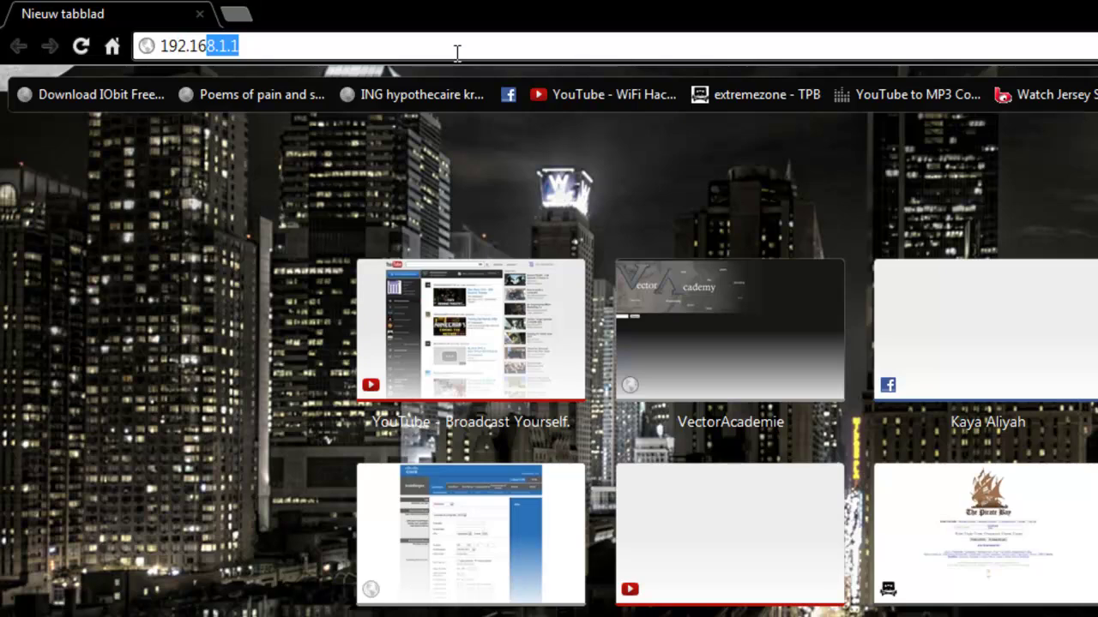
{"action": "type", "text": ".1.1"}
{"action": "key", "text": "Return"}
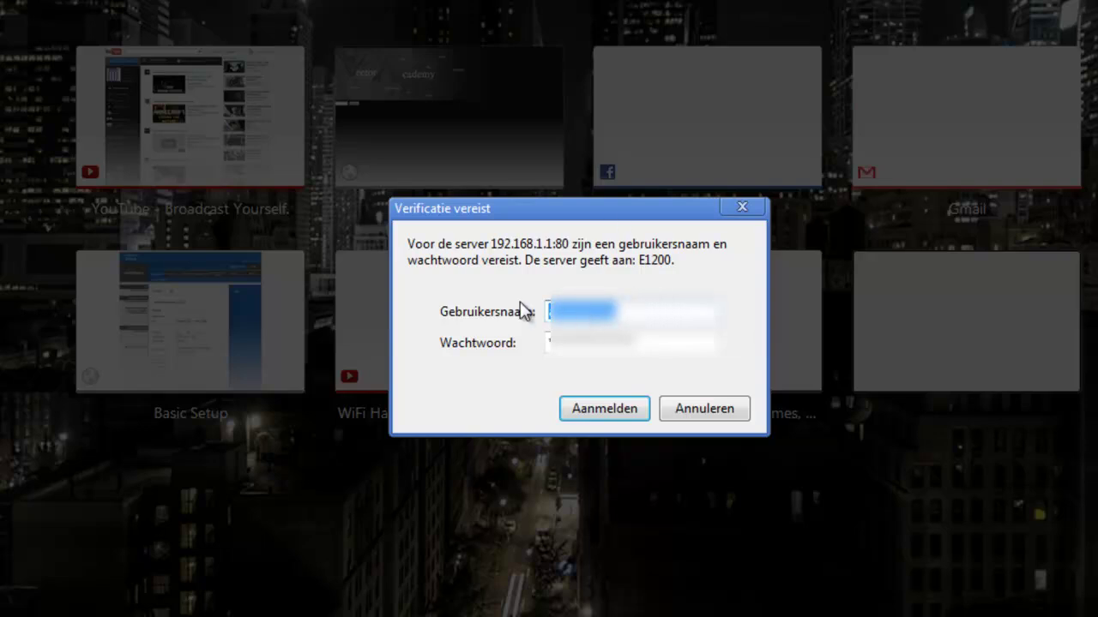
{"action": "left_click", "coordinate": [632, 314]}
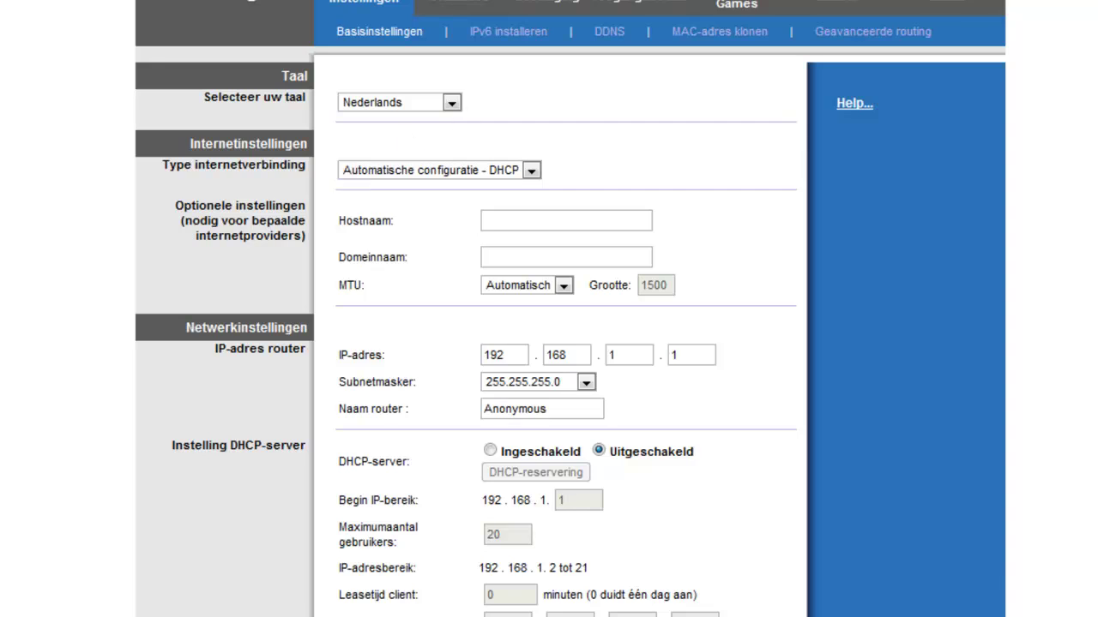
Add a 'Minecraft' single-port forwarding entry with external and internal port 25565 and protocol Beide.
{"action": "left_click", "coordinate": [748, 7]}
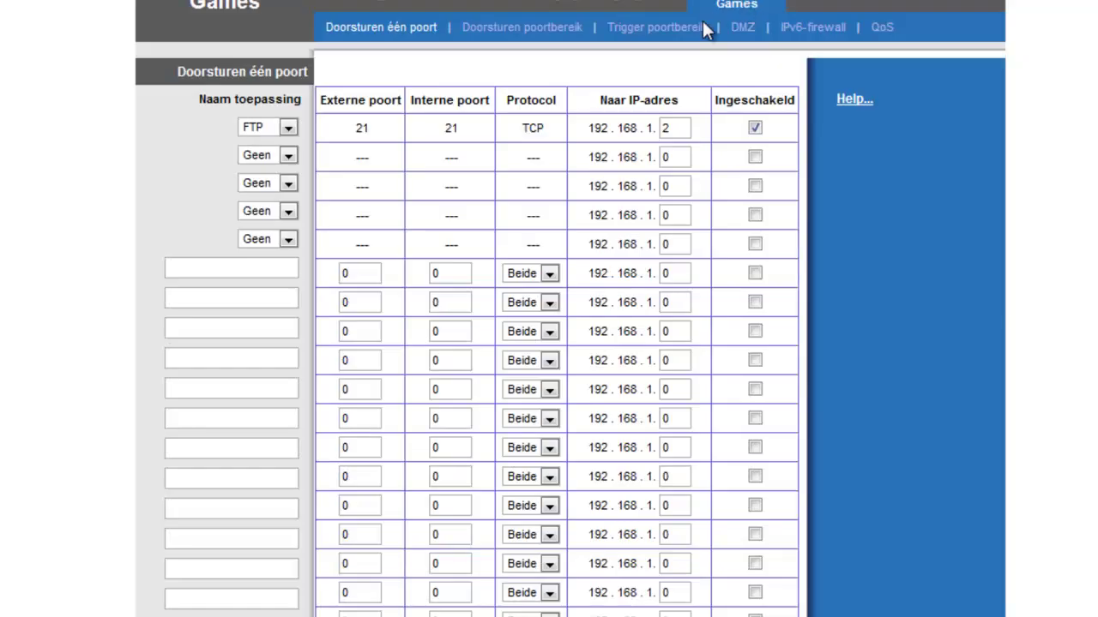
{"action": "left_click", "coordinate": [259, 267]}
{"action": "type", "text": "M"}
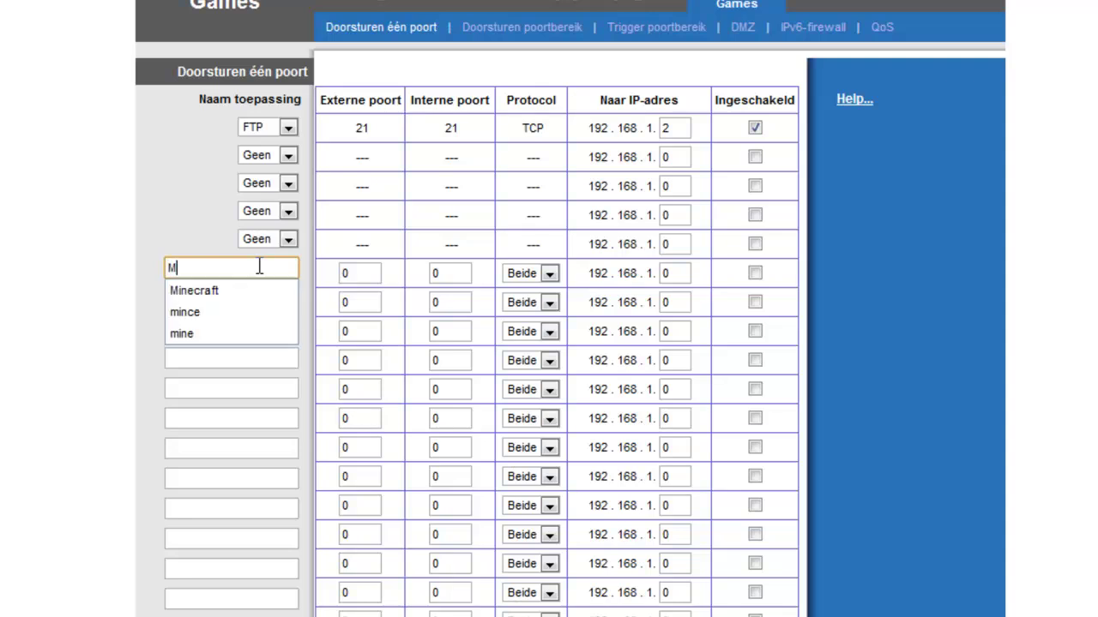
{"action": "type", "text": "inecraft"}
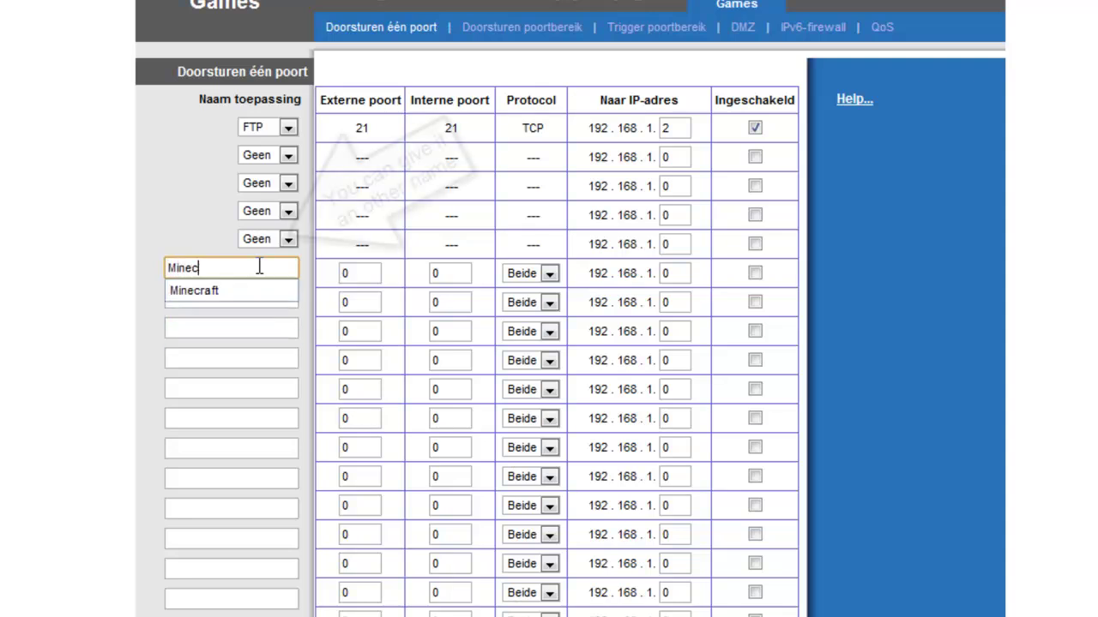
{"action": "left_click", "coordinate": [368, 272]}
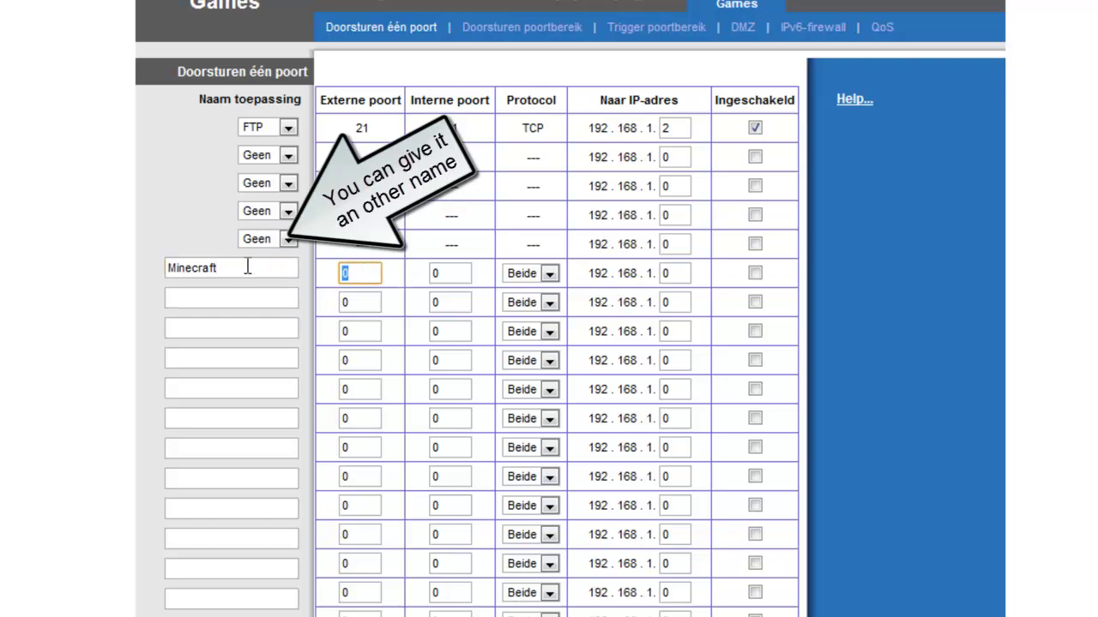
{"action": "type", "text": "25565"}
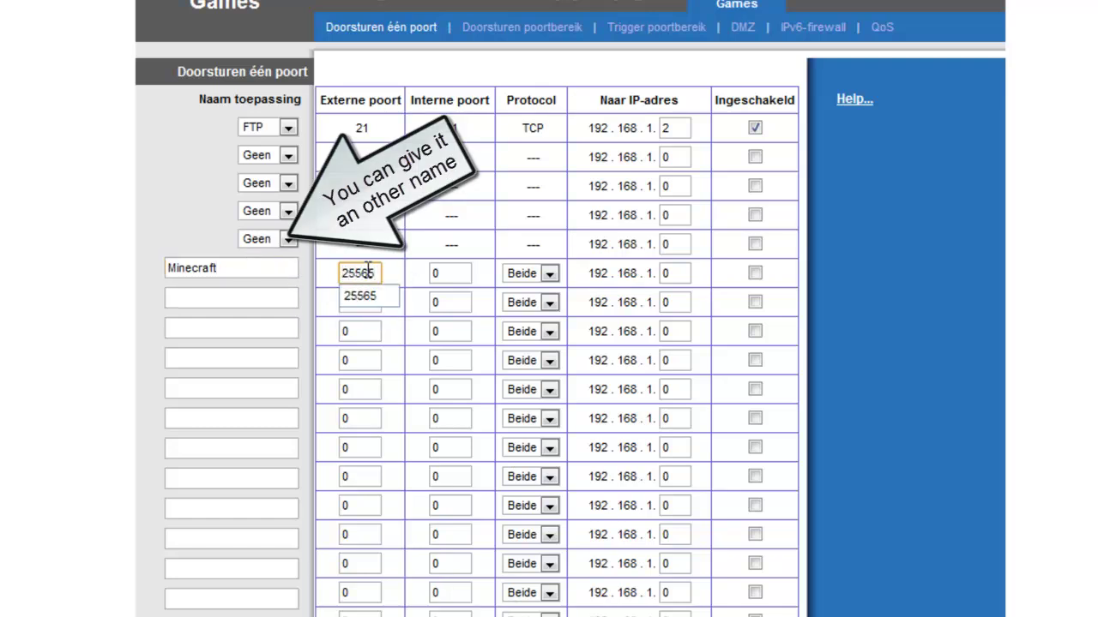
{"action": "key", "text": "Tab"}
{"action": "type", "text": "25565"}
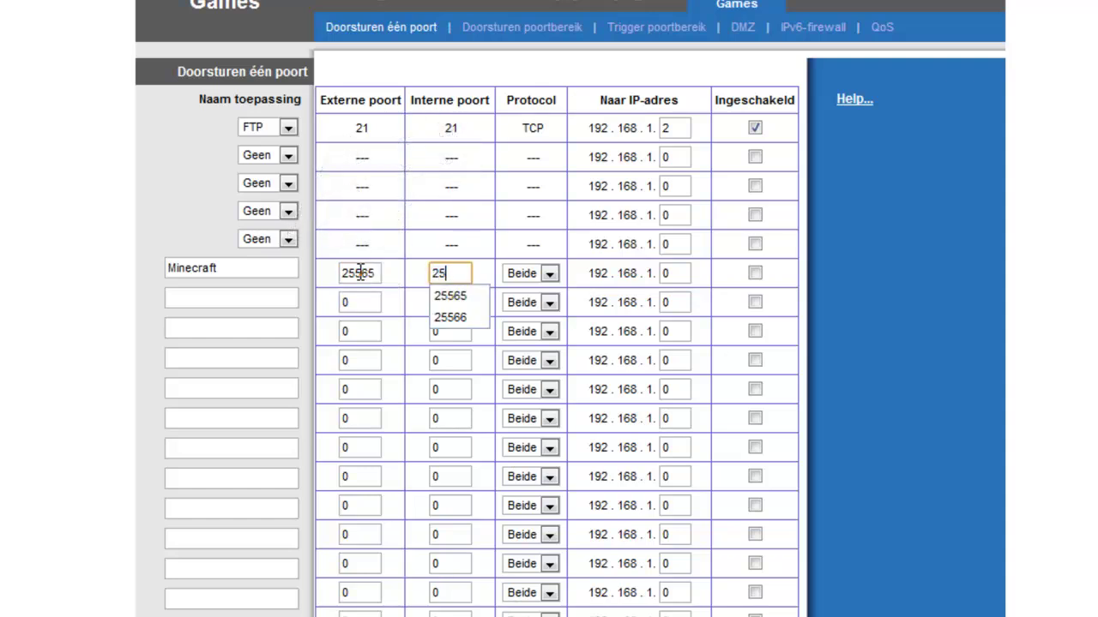
{"action": "left_click", "coordinate": [535, 96]}
{"action": "left_click", "coordinate": [521, 271]}
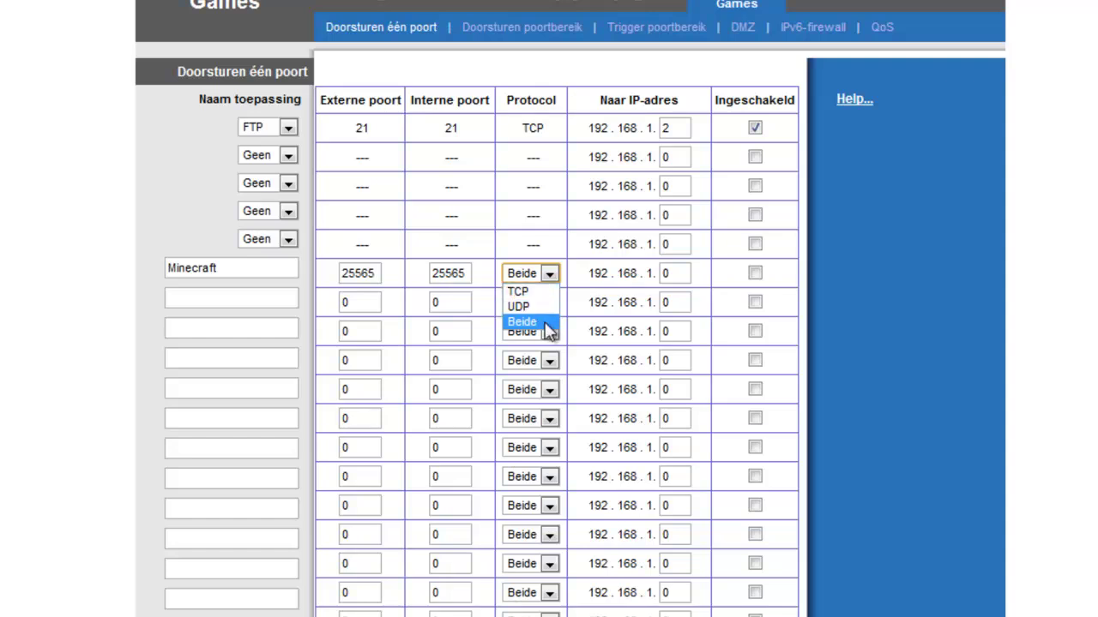
{"action": "left_click", "coordinate": [546, 325]}
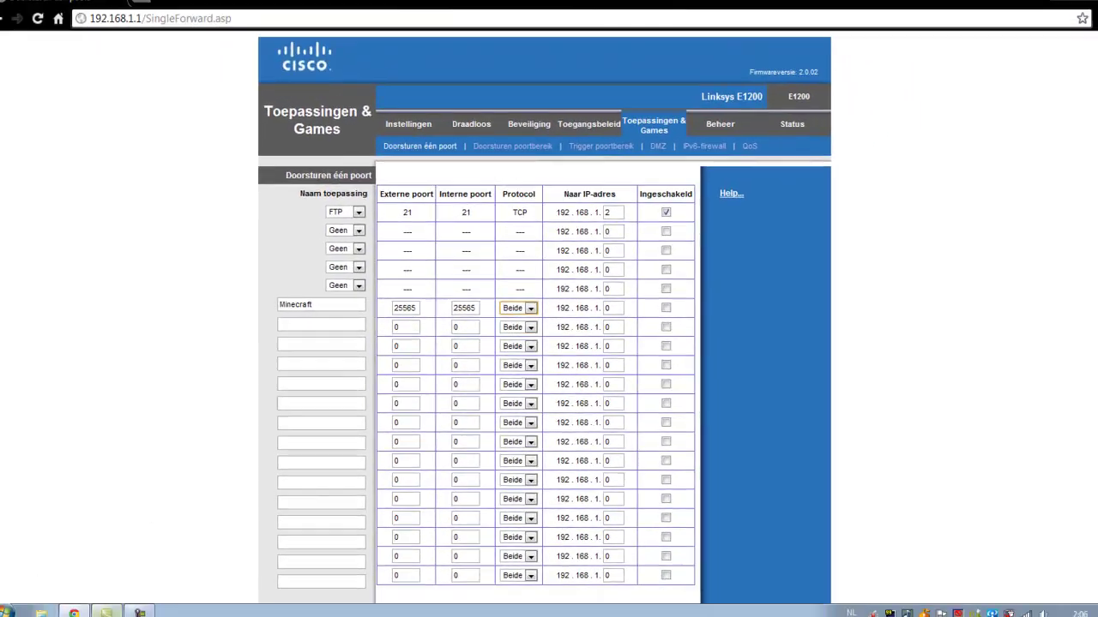
Run ipconfig in Command Prompt to find the PC's IPv4 address 192.168.1.2.
{"action": "key", "text": "super"}
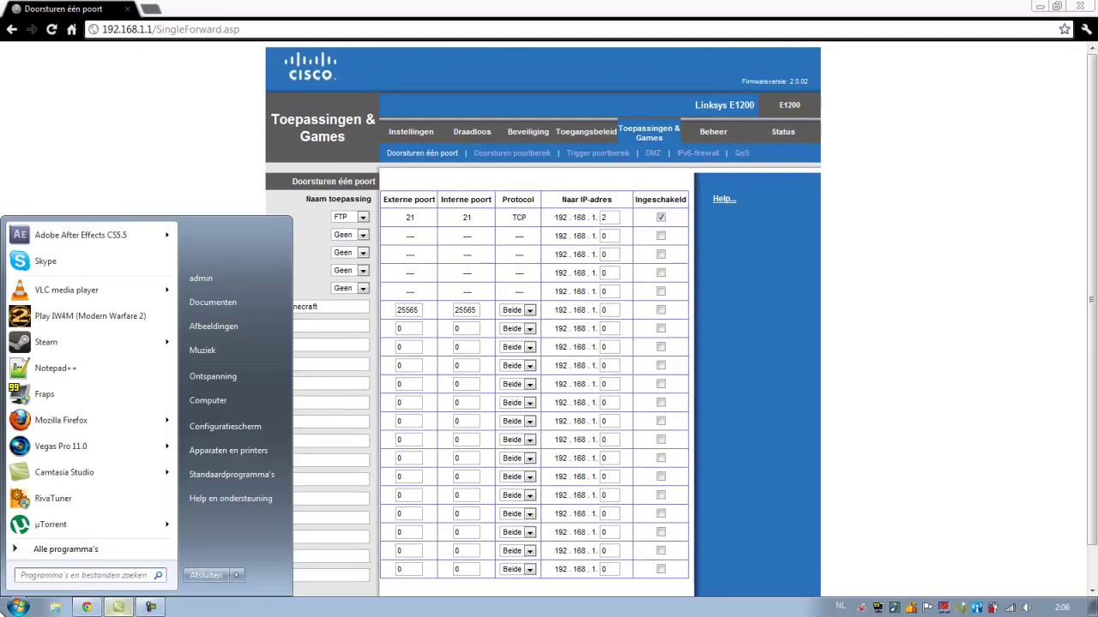
{"action": "type", "text": "cmd"}
{"action": "key", "text": "Return"}
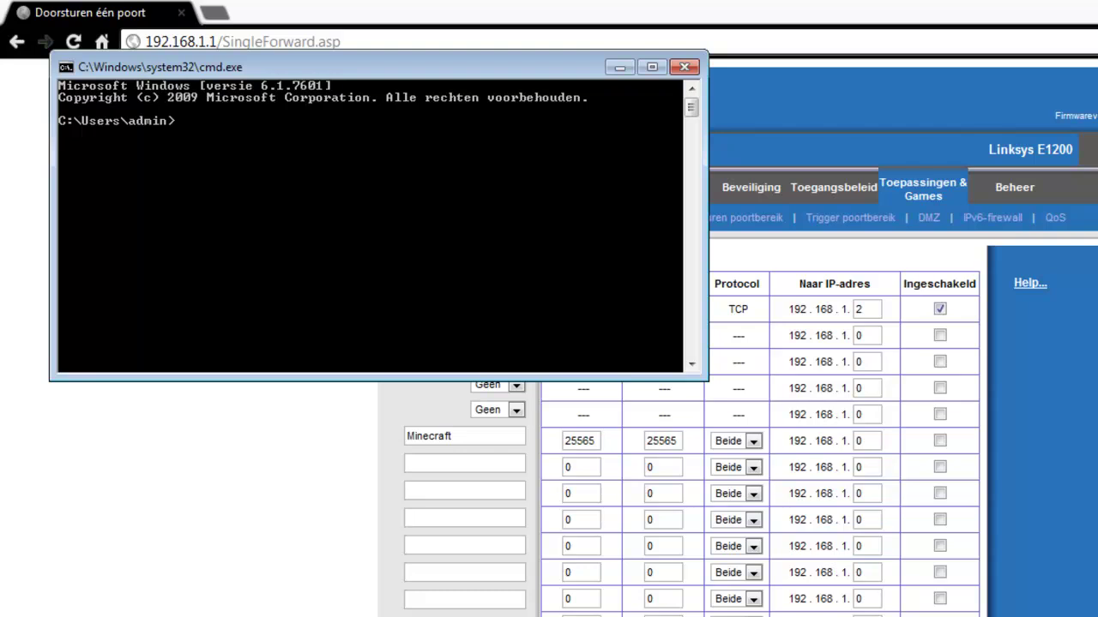
{"action": "key", "text": "Return"}
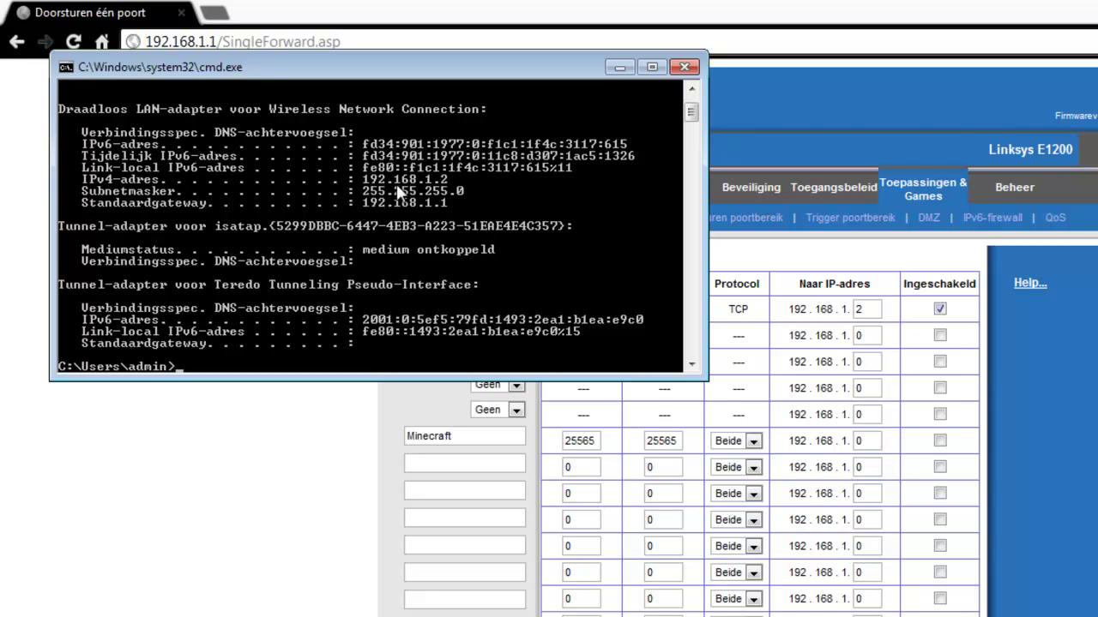
Set the Minecraft entry's target IP to 192.168.1.2 and open a new Chrome tab.
{"action": "left_click", "coordinate": [866, 441]}
{"action": "type", "text": "2"}
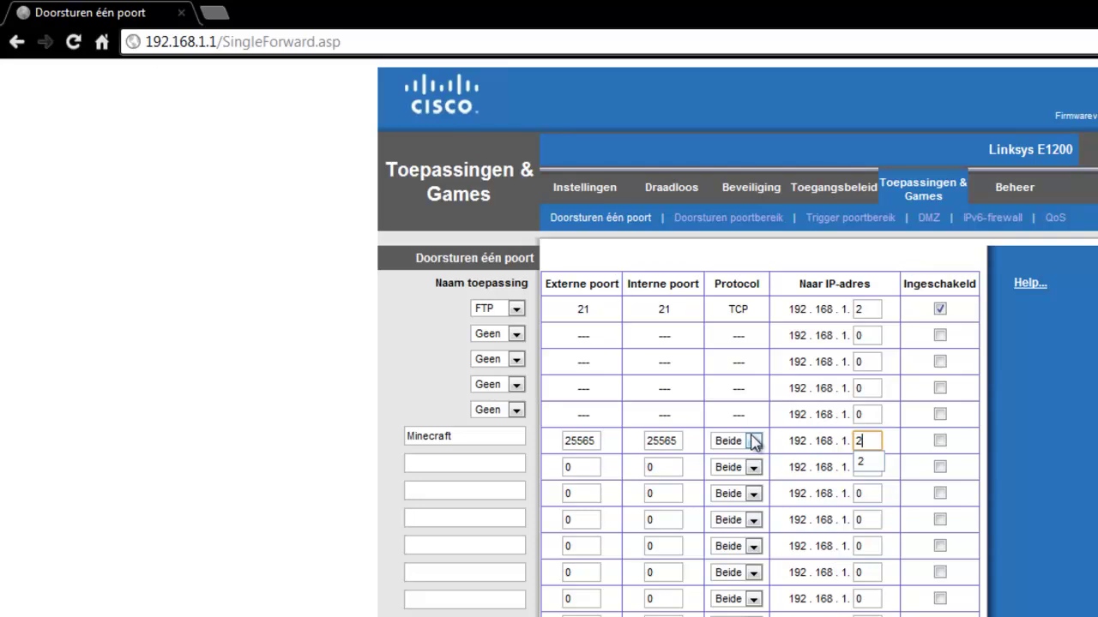
{"action": "left_click", "coordinate": [214, 12]}
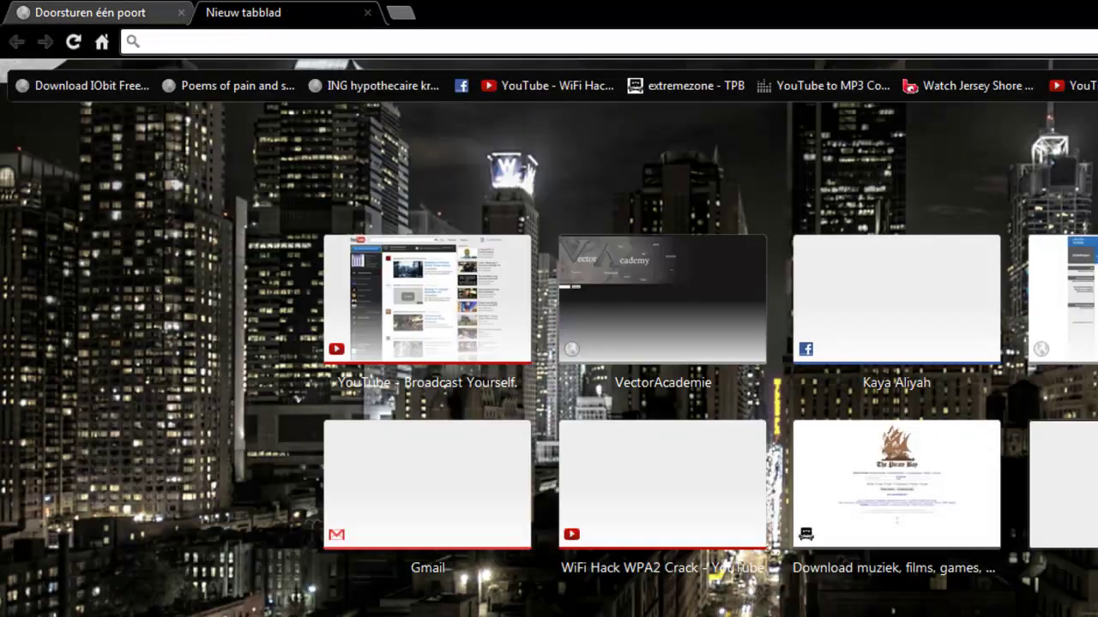
Launch the Minecraft server's batch file from its desktop folder, then return to the new tab.
{"action": "left_click", "coordinate": [153, 11]}
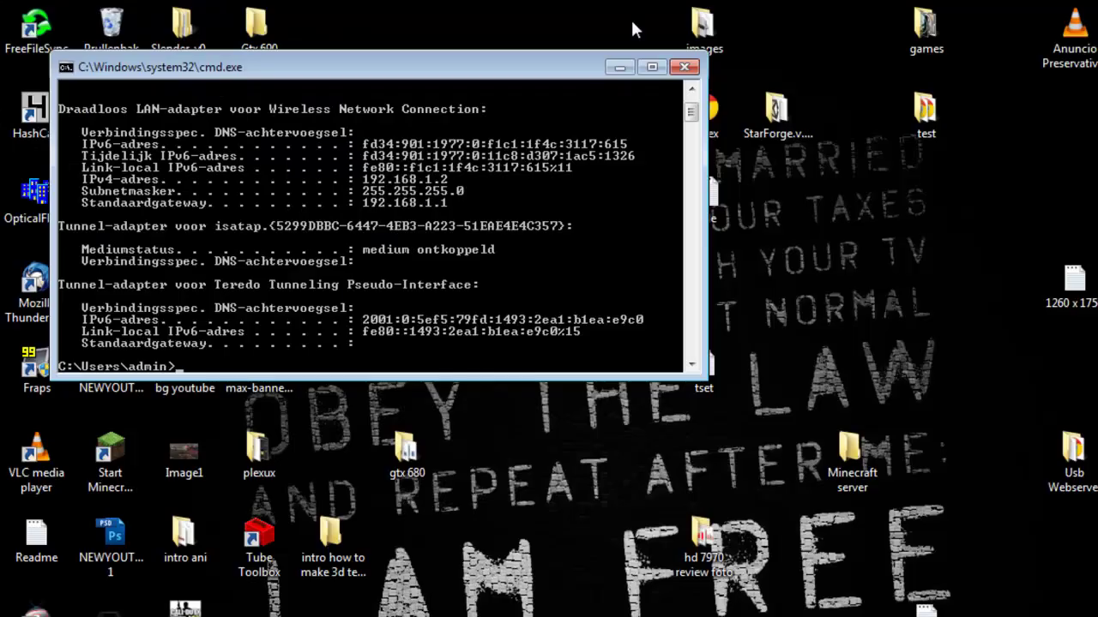
{"action": "key", "text": "super+d"}
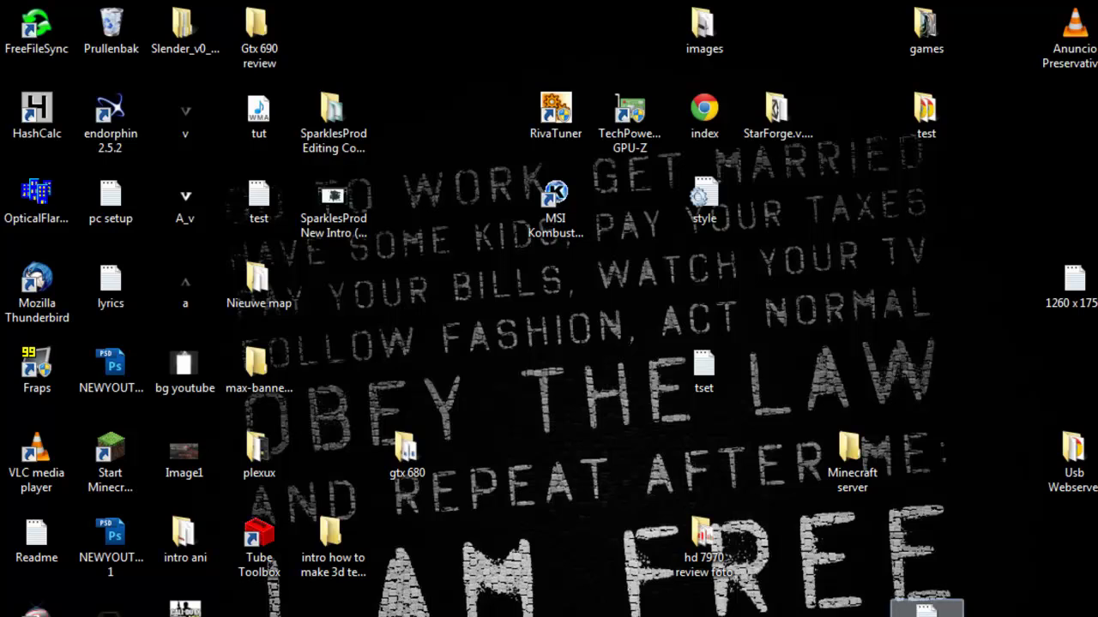
{"action": "double_click", "coordinate": [851, 463]}
{"action": "double_click", "coordinate": [737, 268]}
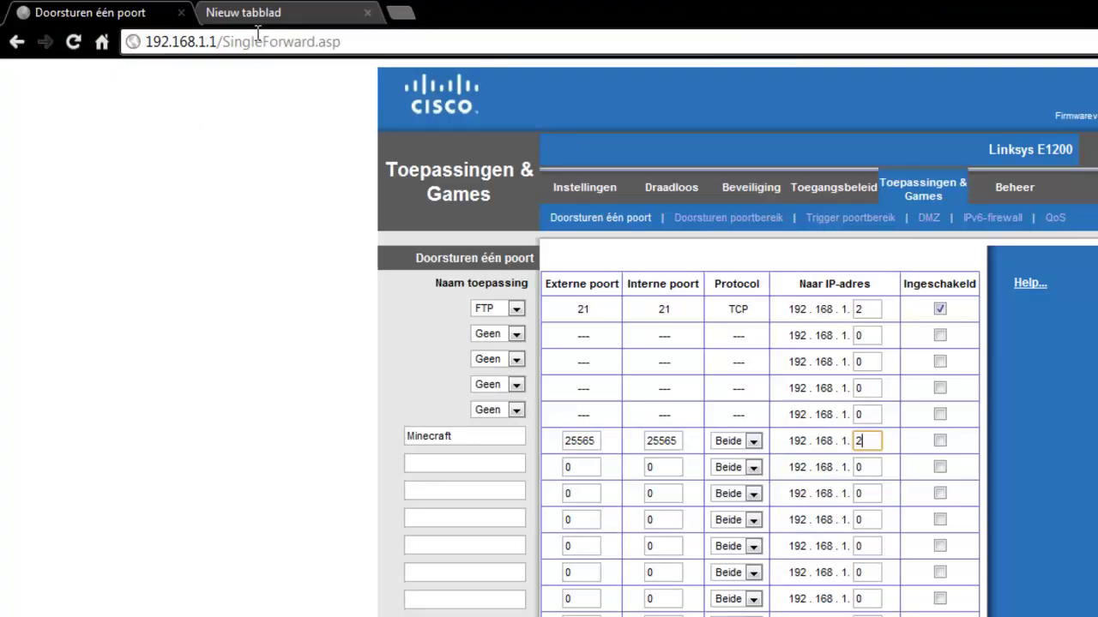
{"action": "left_click", "coordinate": [267, 15]}
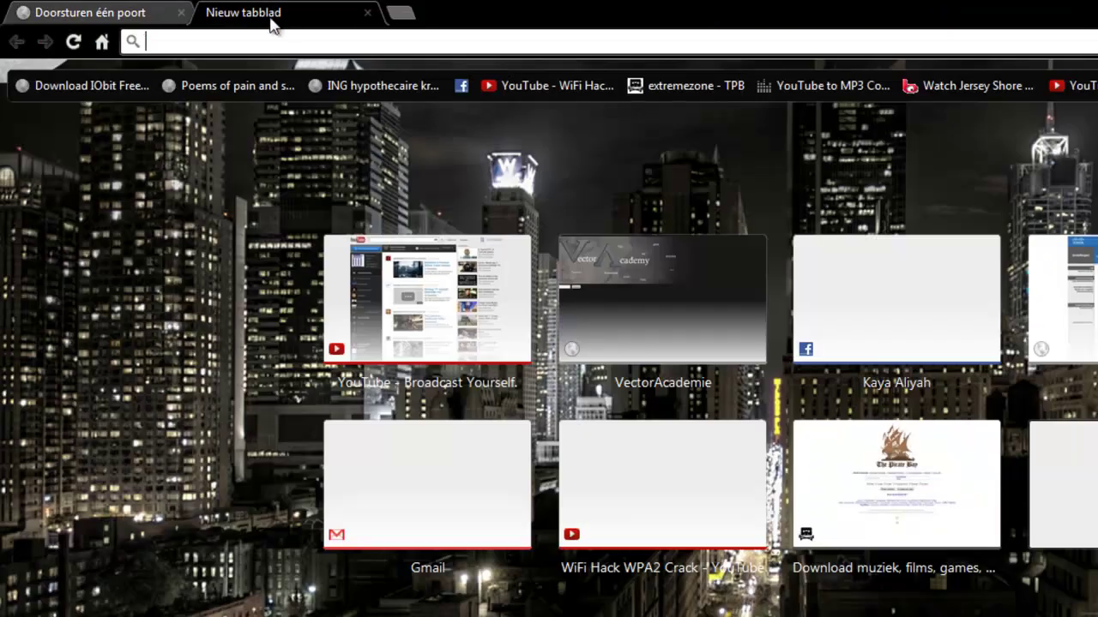
Search Google for 'canyouseeme' and open the CanYouSeeMe.org port check site.
{"action": "type", "text": "canyous"}
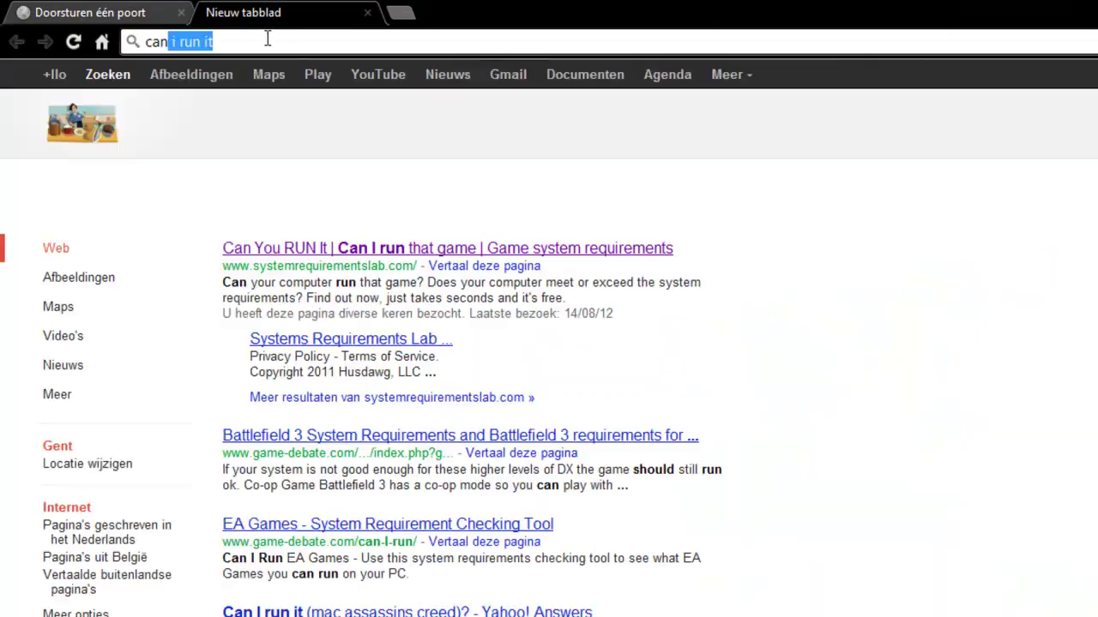
{"action": "type", "text": "eeme"}
{"action": "key", "text": "Return"}
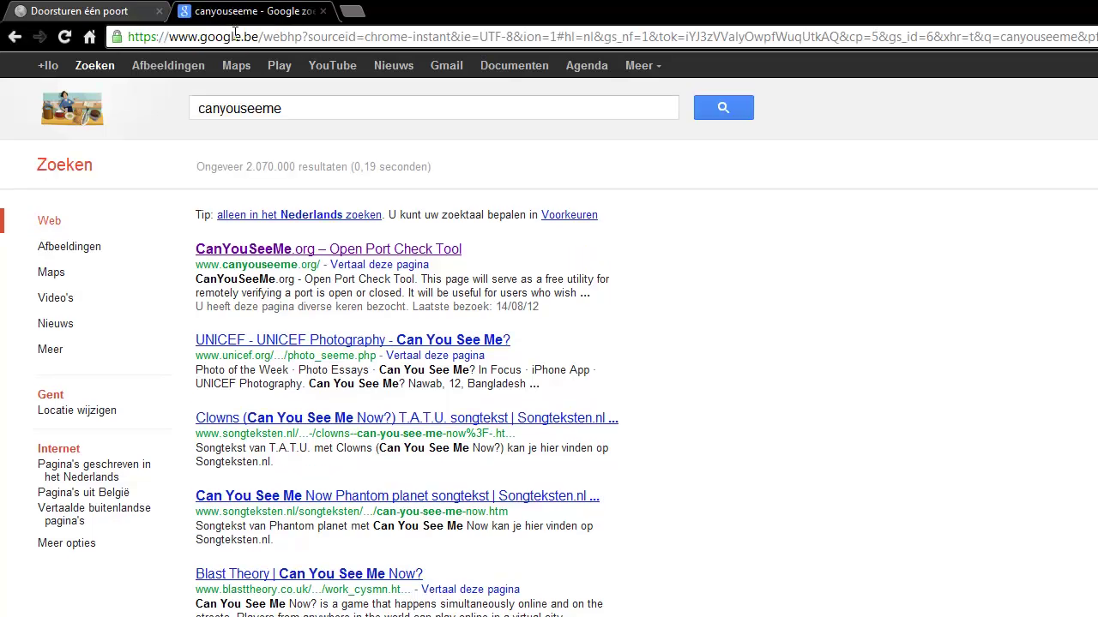
{"action": "left_click", "coordinate": [449, 259]}
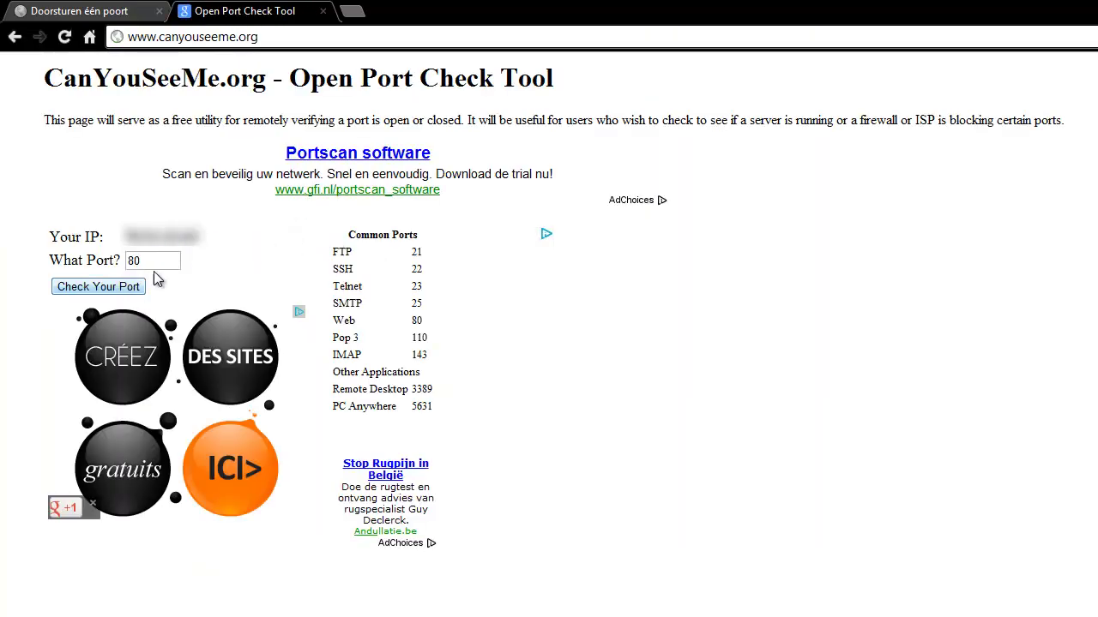
Check port 25565, which reports a connection timeout error.
{"action": "type", "text": "25565"}
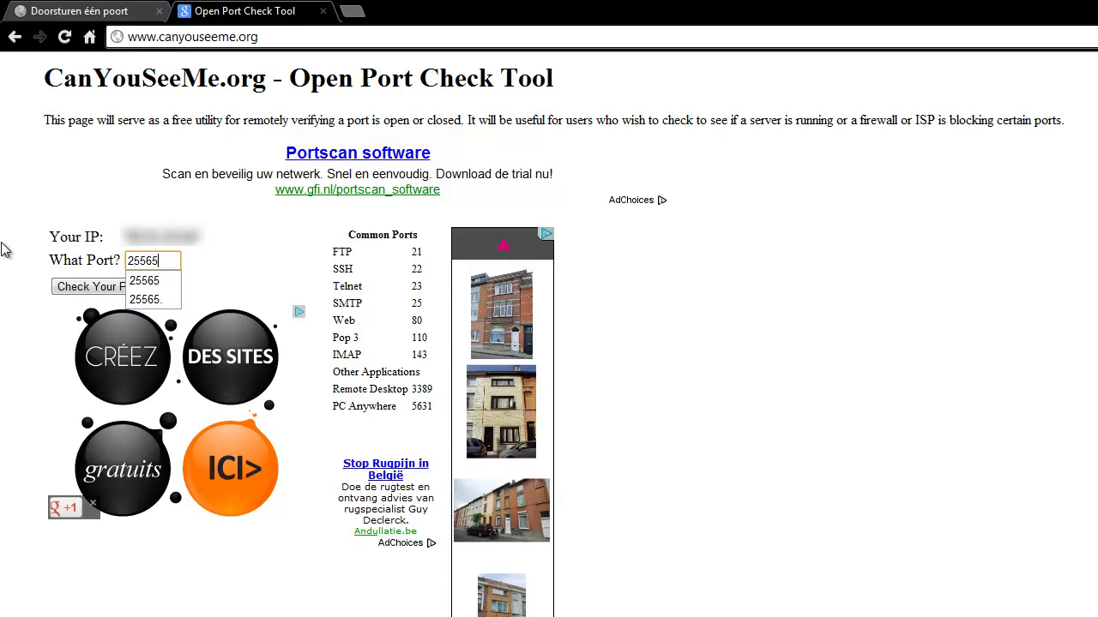
{"action": "left_click", "coordinate": [69, 285]}
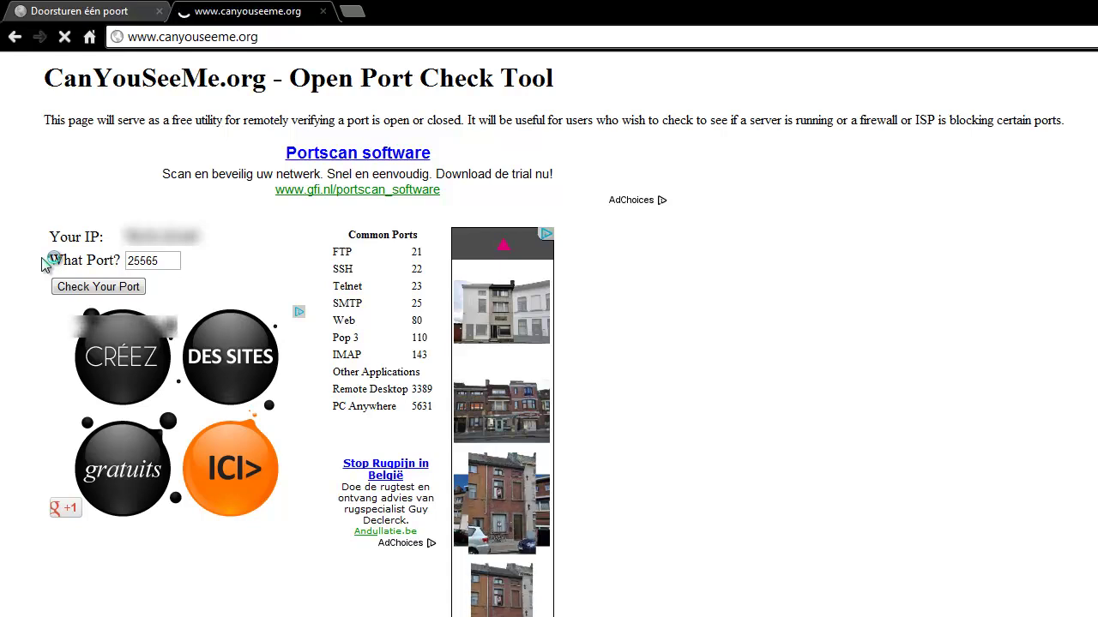
{"action": "left_click_drag", "start_coordinate": [109, 311], "coordinate": [273, 329]}
{"action": "left_click", "coordinate": [197, 345]}
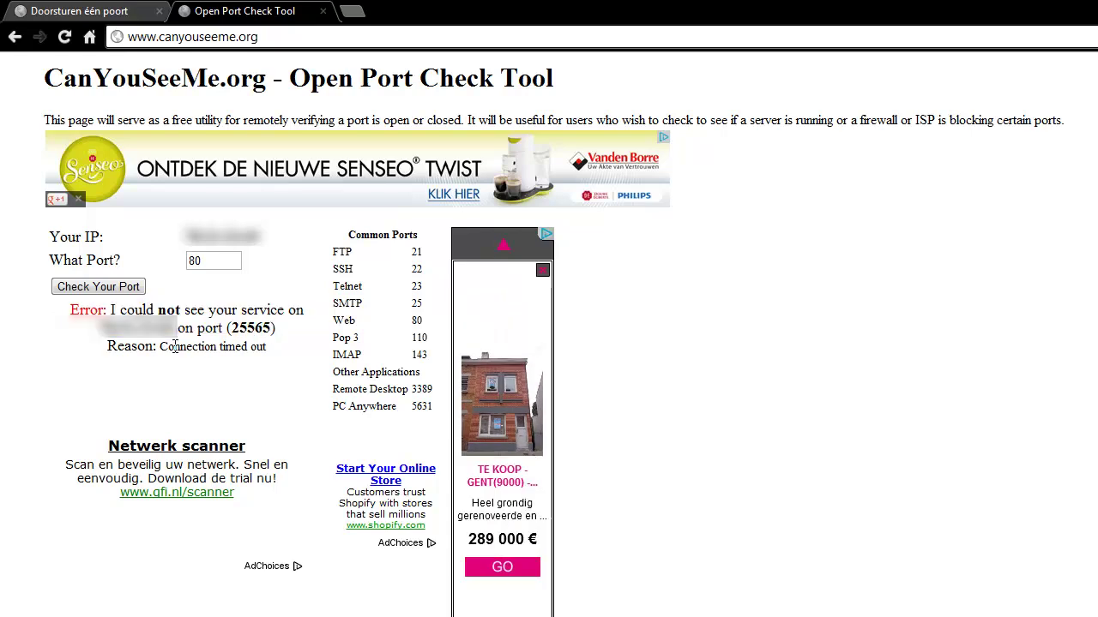
Enable the Minecraft rule forwarding 25565 to 192.168.1.2 and save the router settings.
{"action": "left_click", "coordinate": [128, 8]}
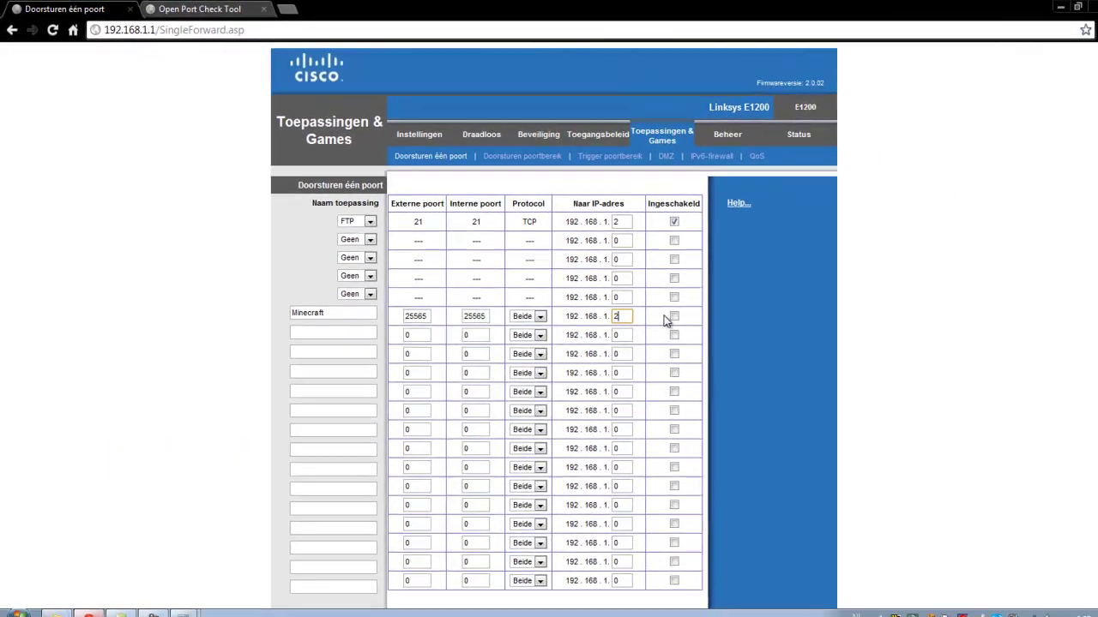
{"action": "left_click", "coordinate": [674, 317]}
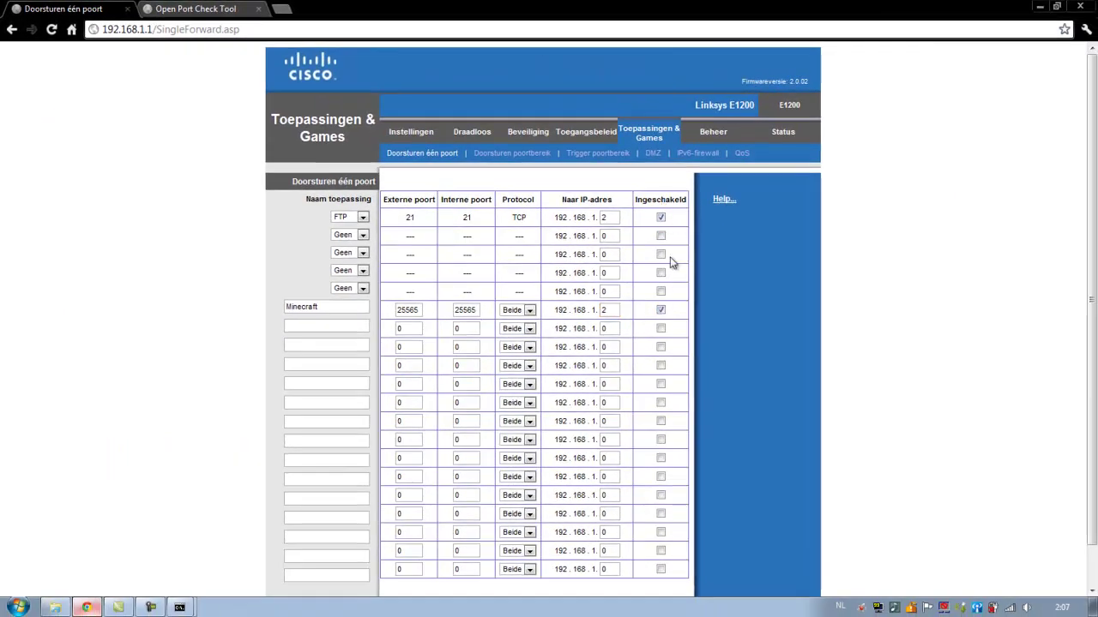
{"action": "scroll", "coordinate": [660, 446], "scroll_direction": "down", "scroll_amount": 2}
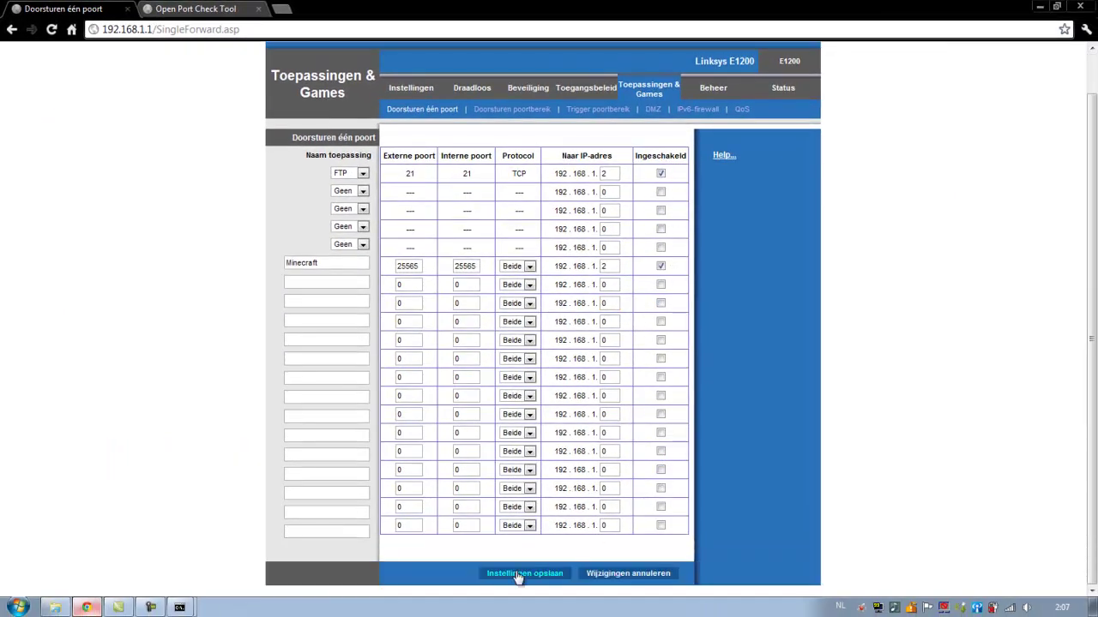
{"action": "left_click", "coordinate": [518, 573]}
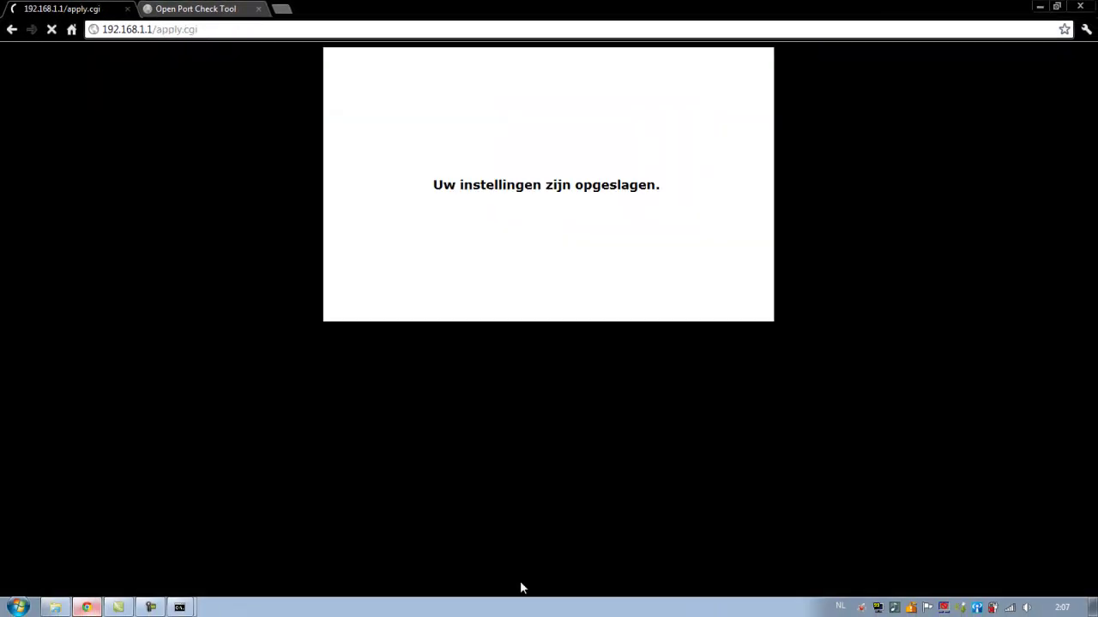
{"action": "left_click", "coordinate": [549, 204]}
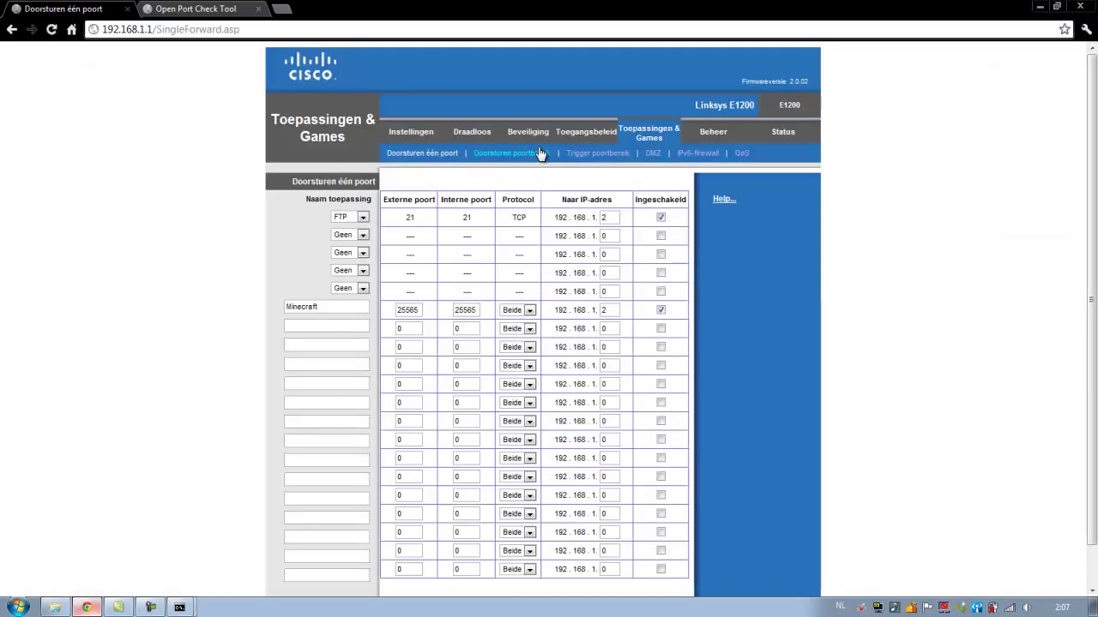
Replace port 80 with 25565 and rerun the check, which now reports success.
{"action": "left_click", "coordinate": [196, 9]}
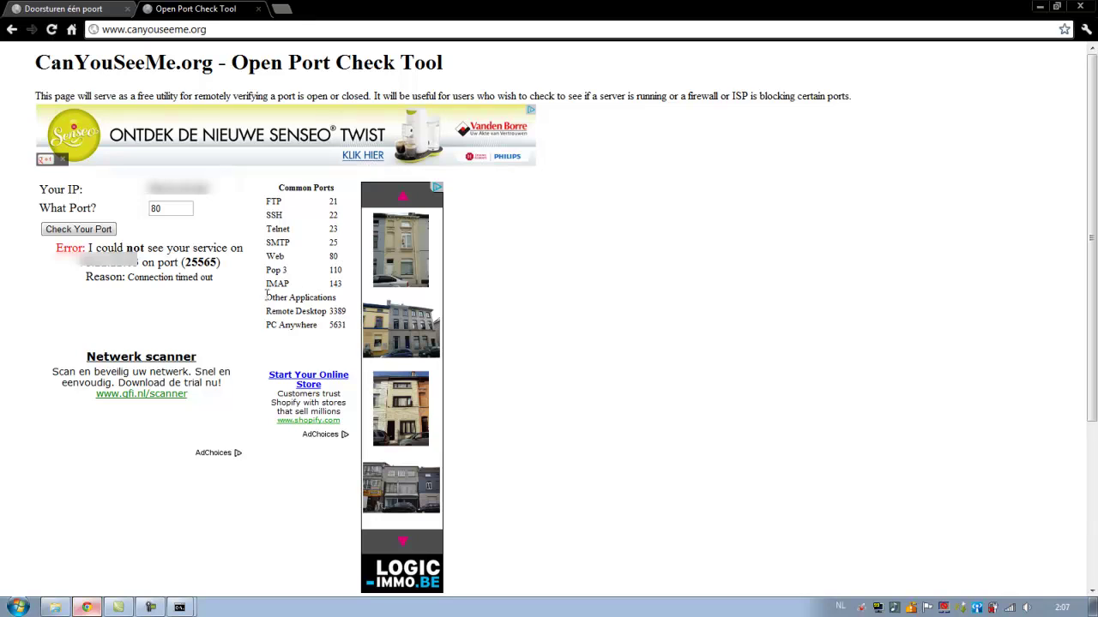
{"action": "double_click", "coordinate": [163, 208]}
{"action": "type", "text": "25565"}
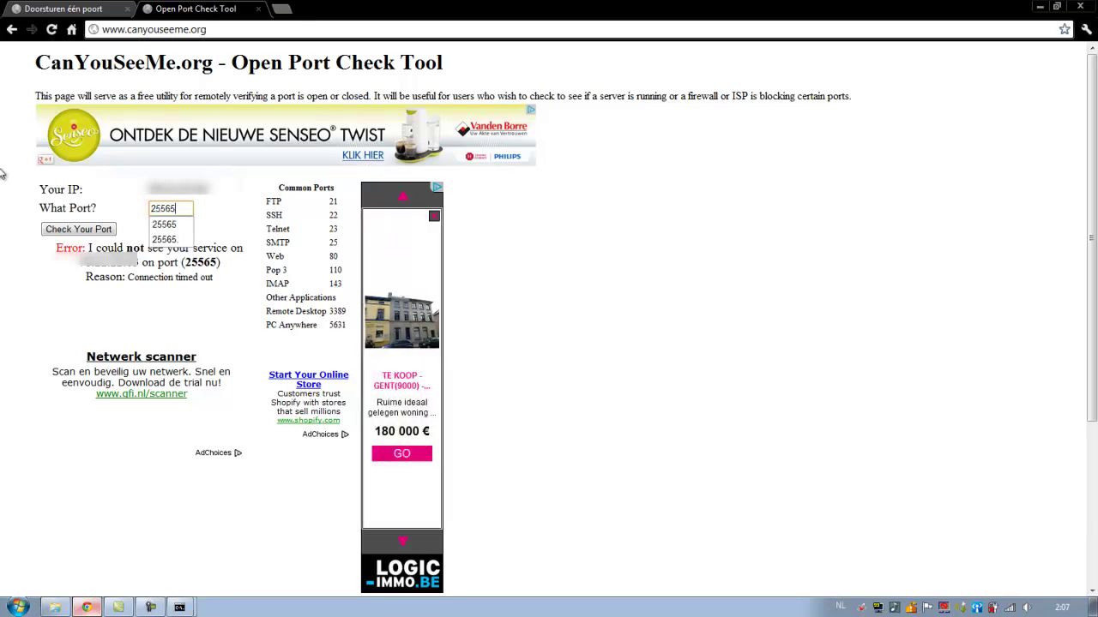
{"action": "left_click", "coordinate": [70, 232]}
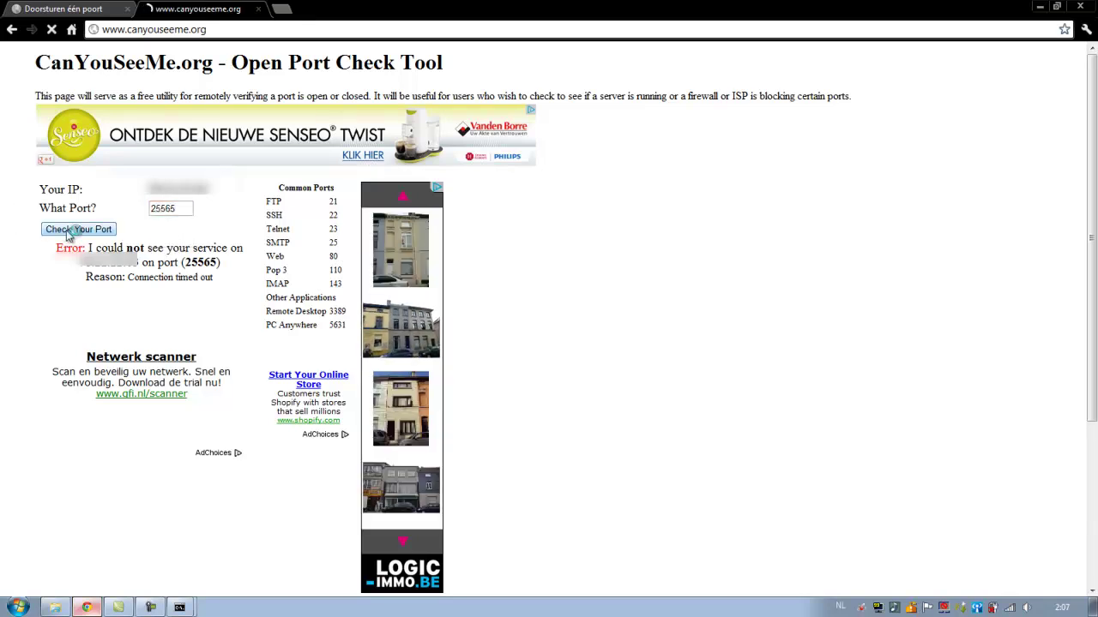
{"action": "left_click_drag", "start_coordinate": [64, 248], "coordinate": [241, 278]}
{"action": "left_click", "coordinate": [254, 296]}
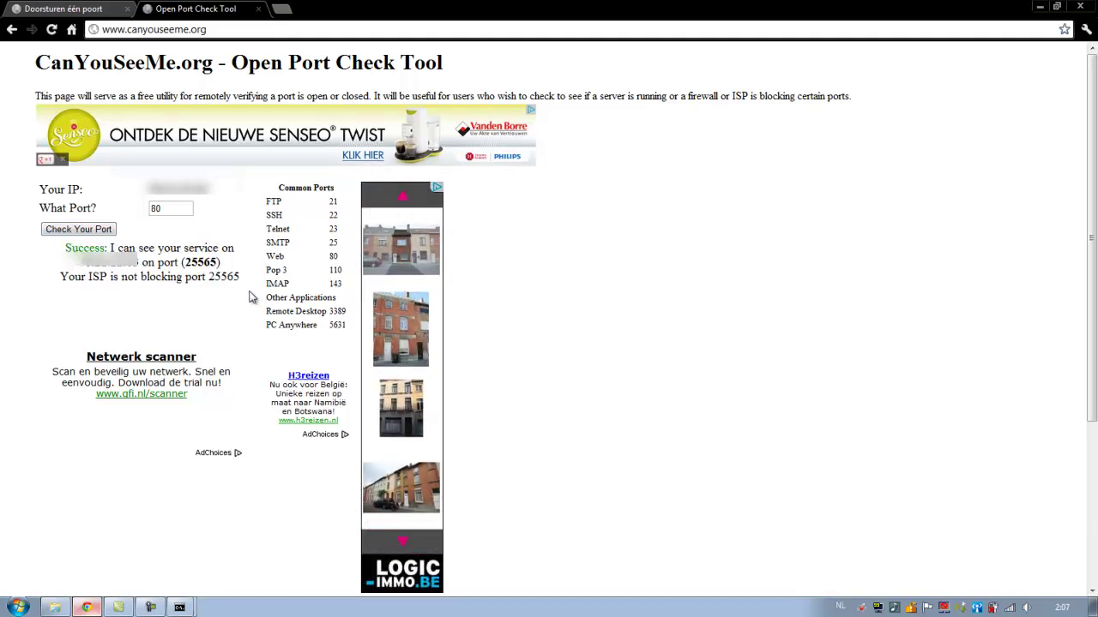
Minimize the browser and the server console to bring the Minecraft client forward.
{"action": "left_click", "coordinate": [19, 607]}
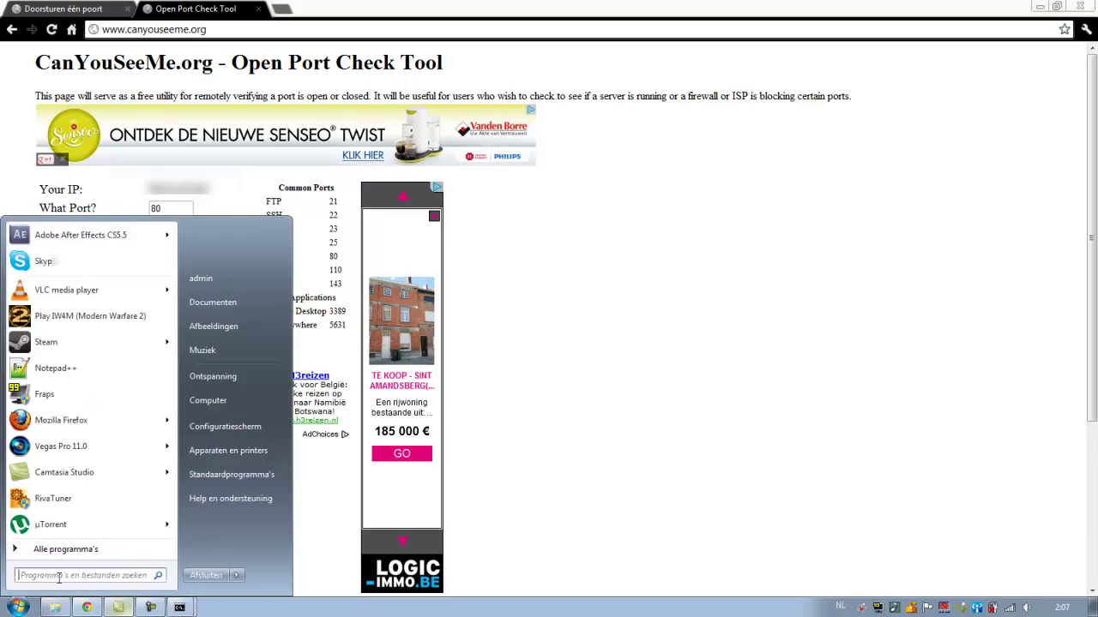
{"action": "left_click", "coordinate": [321, 560]}
{"action": "left_click", "coordinate": [1040, 6]}
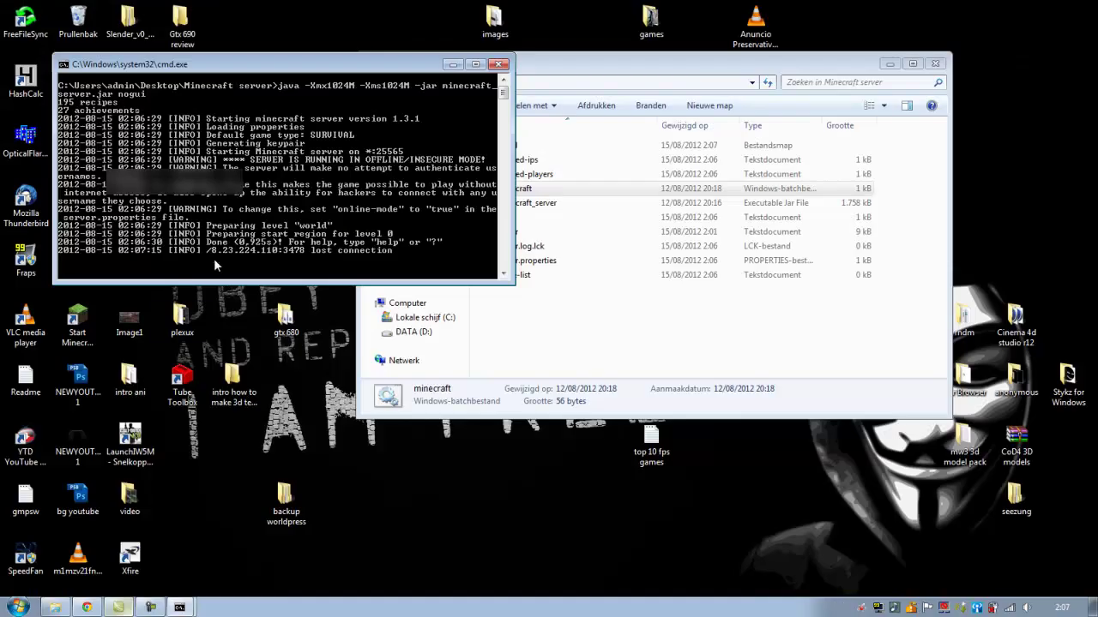
{"action": "left_click", "coordinate": [453, 64]}
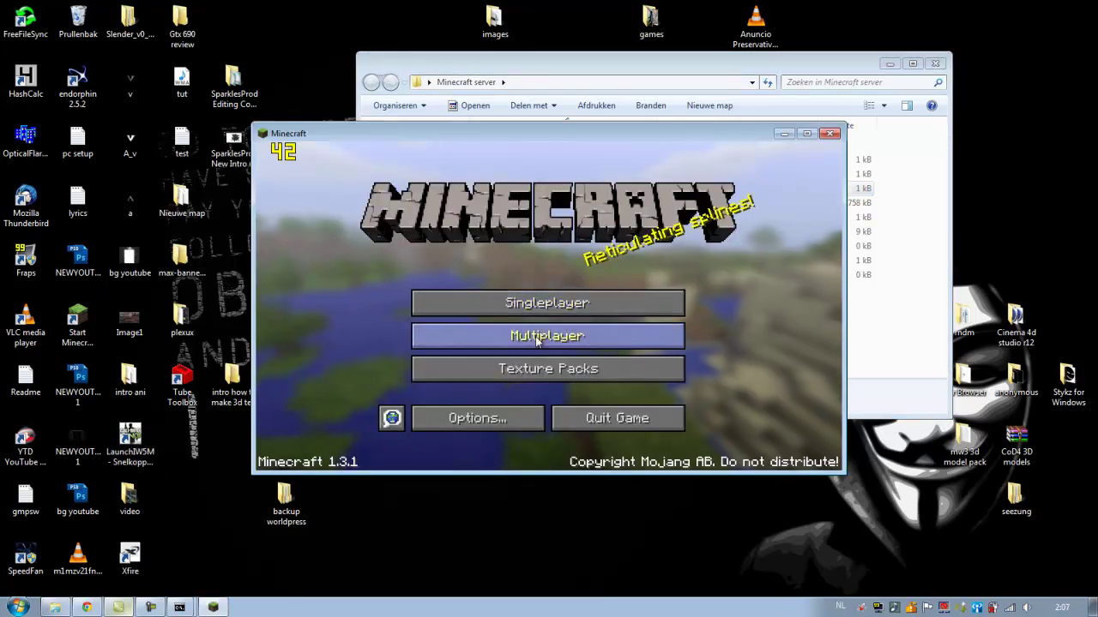
Join the server through Multiplayer Direct Connect using its local 192.168.1. network address.
{"action": "left_click", "coordinate": [539, 335]}
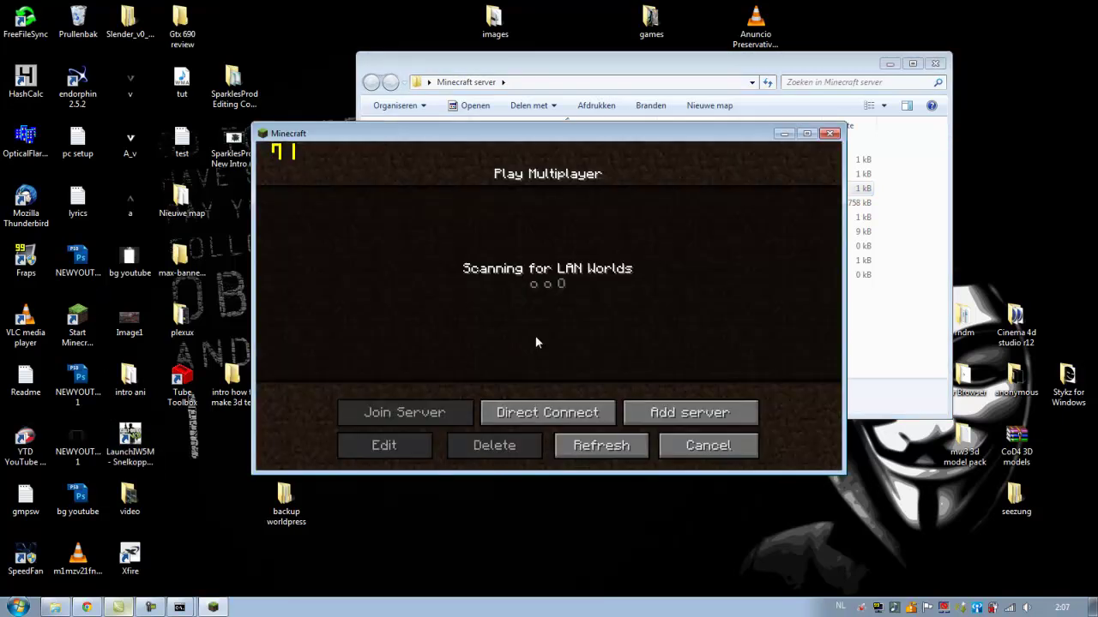
{"action": "left_click", "coordinate": [556, 413]}
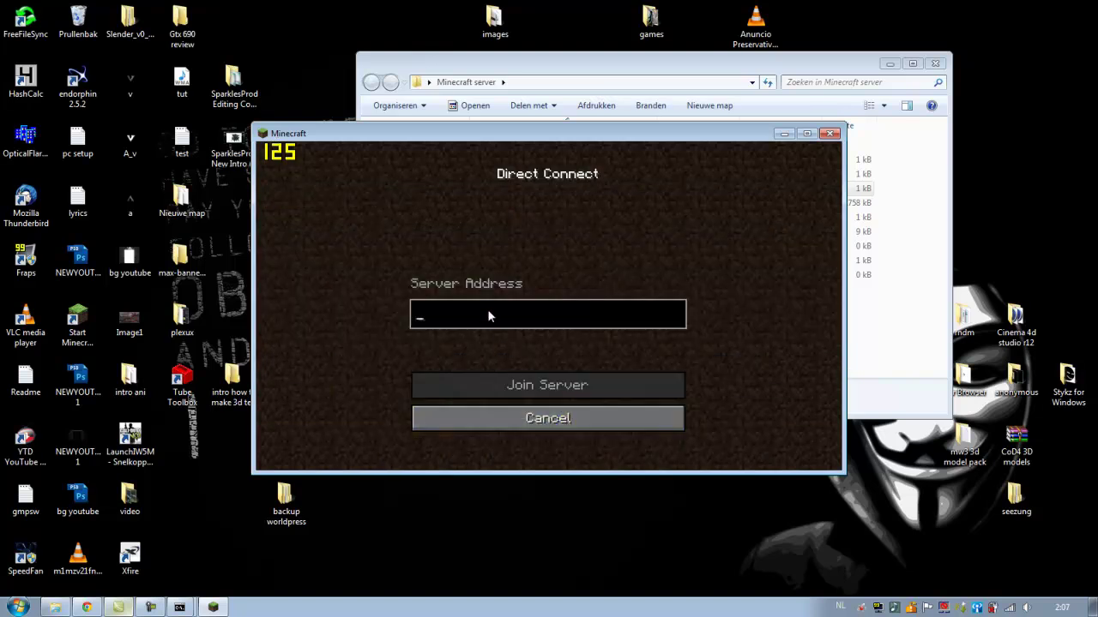
{"action": "type", "text": "192.16"}
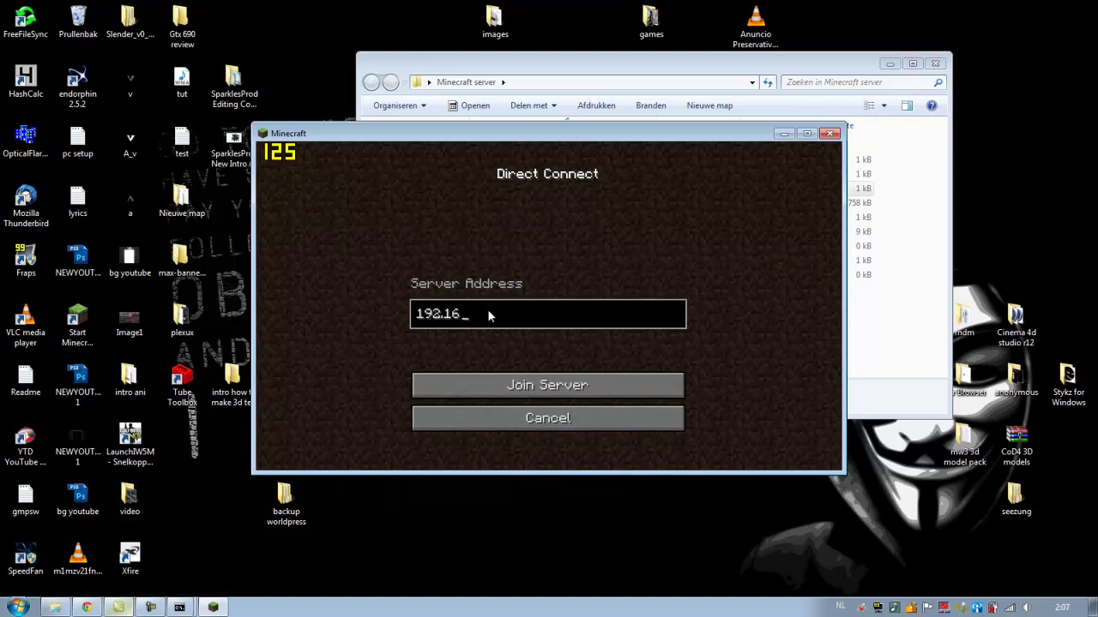
{"action": "type", "text": "8.1."}
{"action": "key", "text": "Return"}
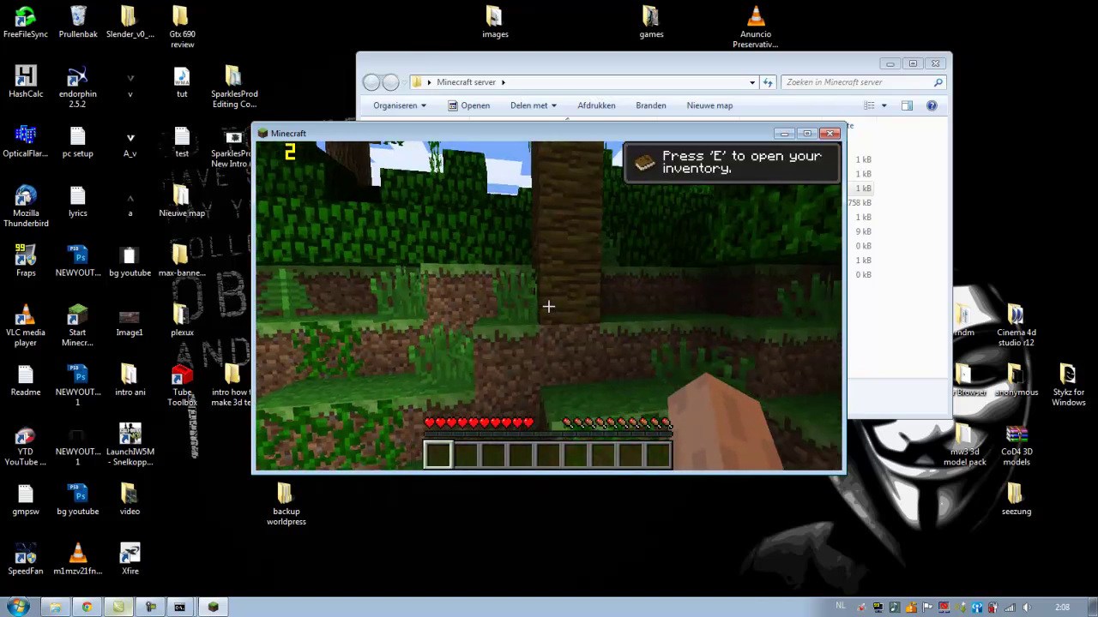
{"action": "key", "text": "w"}
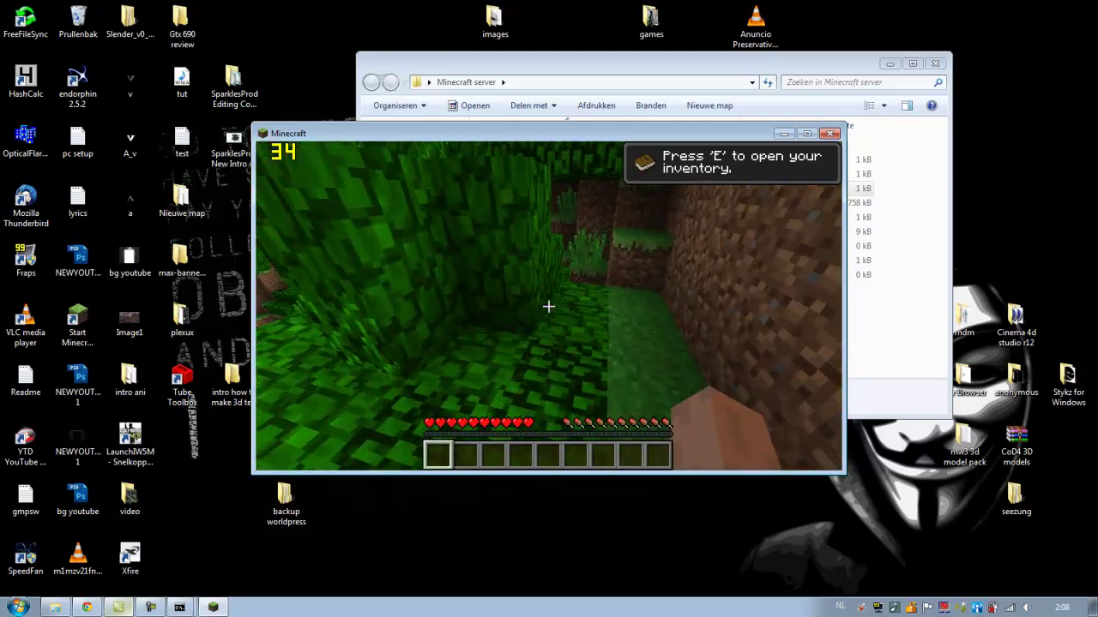
{"action": "left_click", "coordinate": [549, 306]}
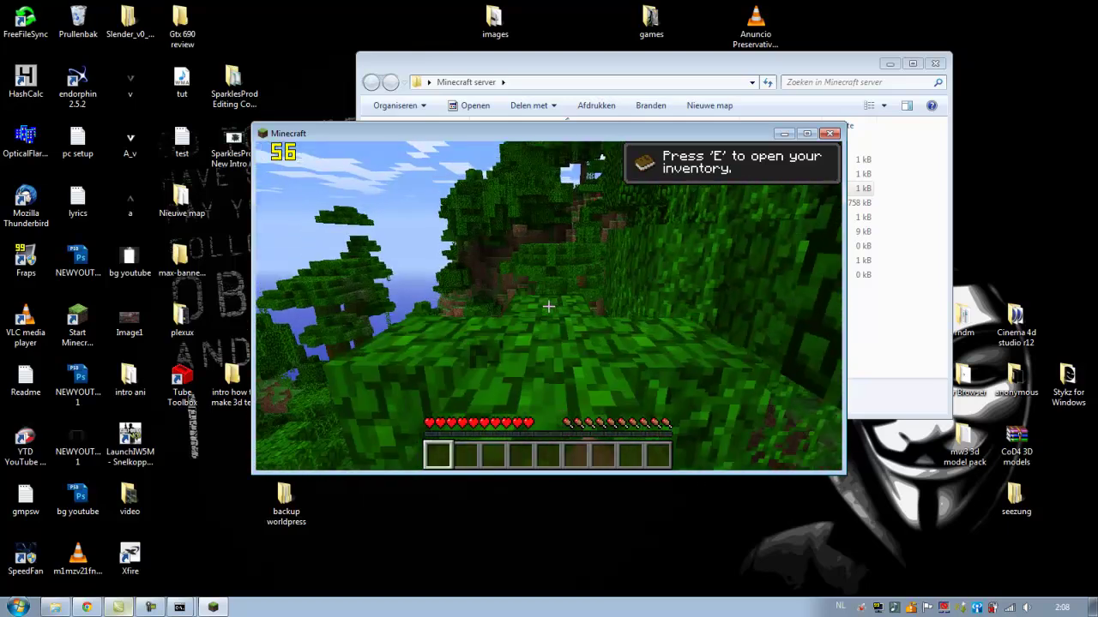